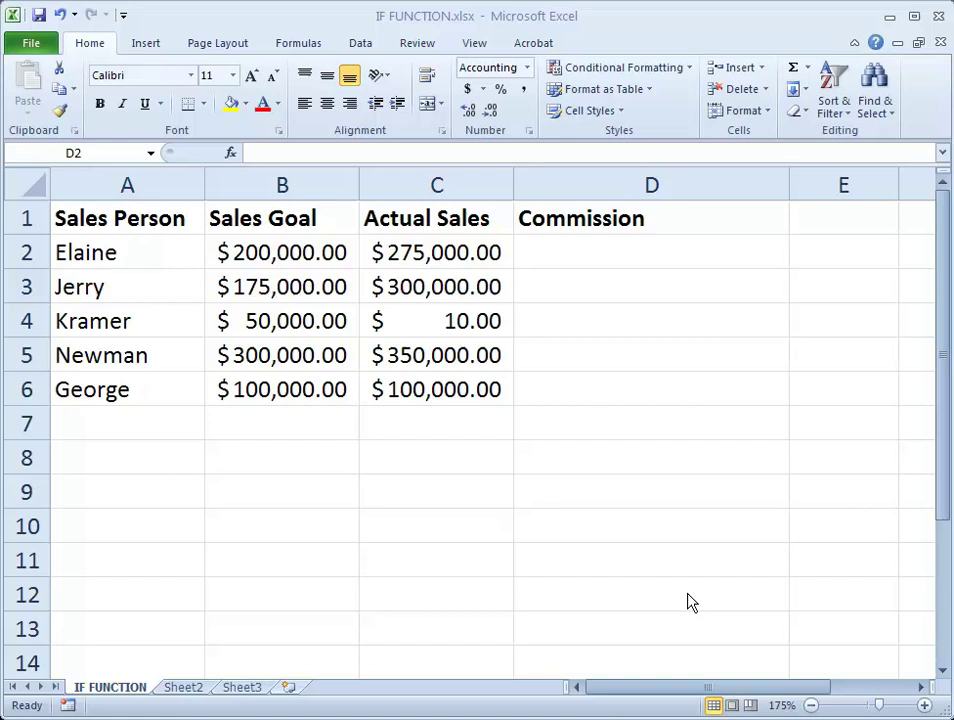
Start an IF formula in cell D2 by entering =if(
left_click(622, 247)
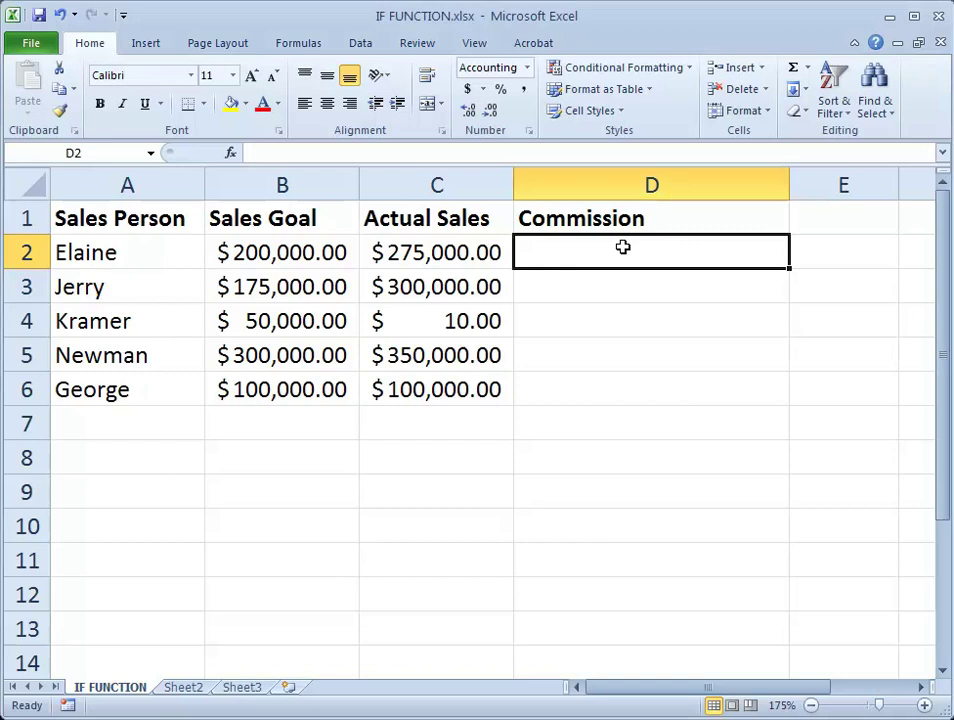
type("=")
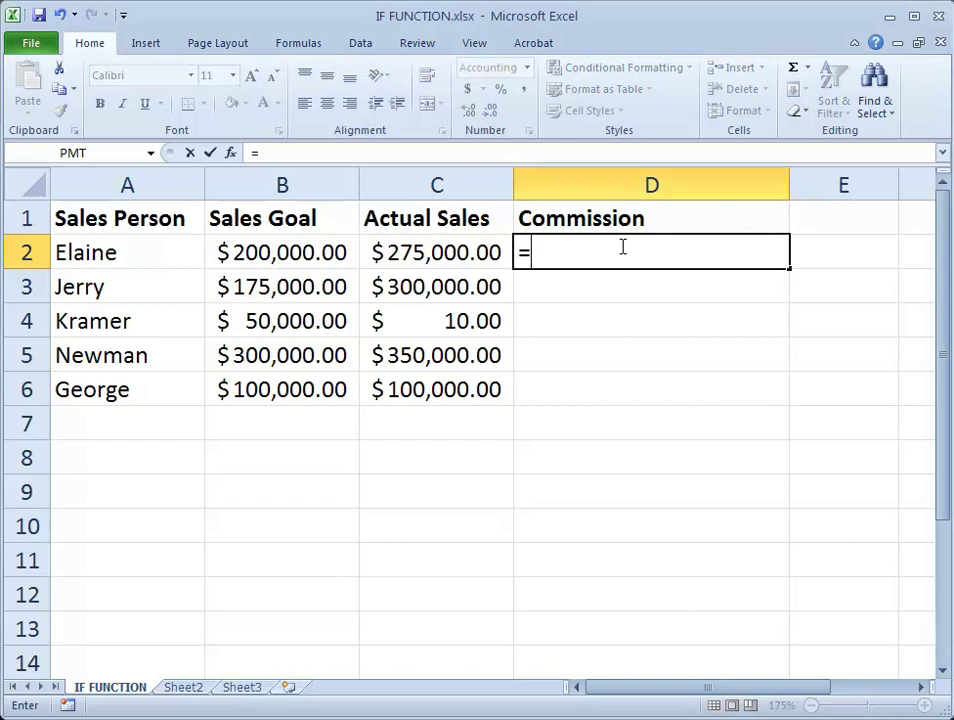
type("if")
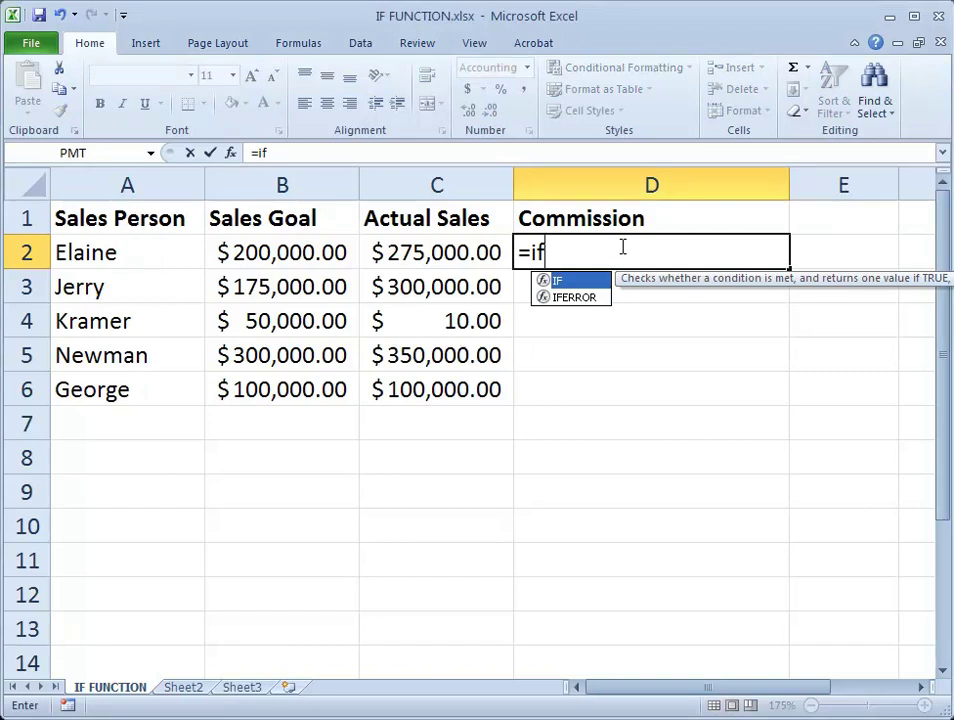
type("(")
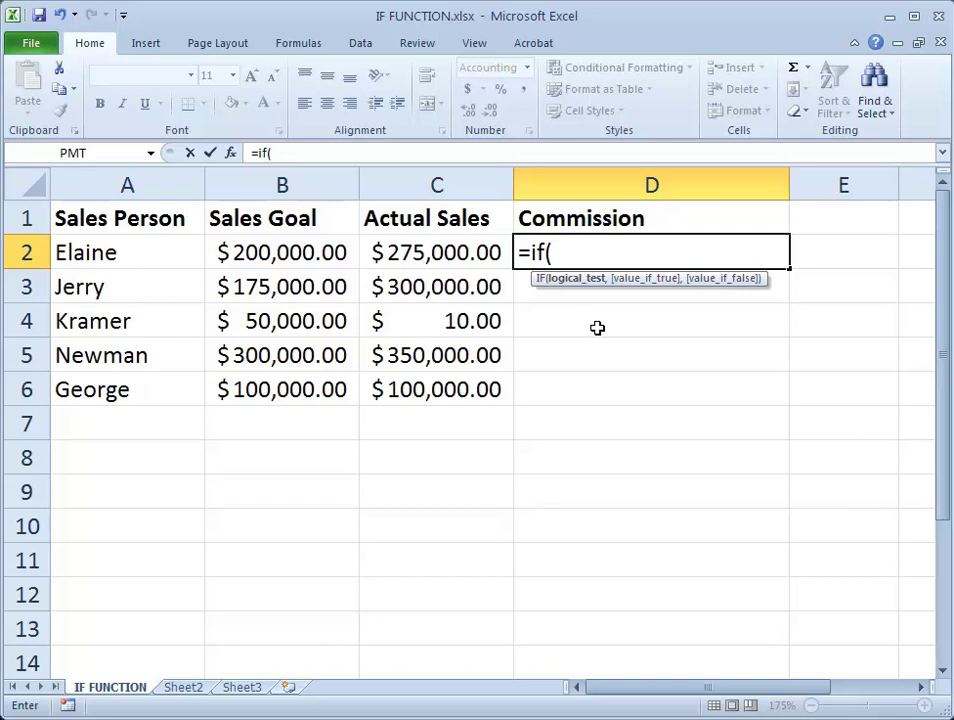
Add the logical test C2>=B2 to the D2 formula
left_click(434, 250)
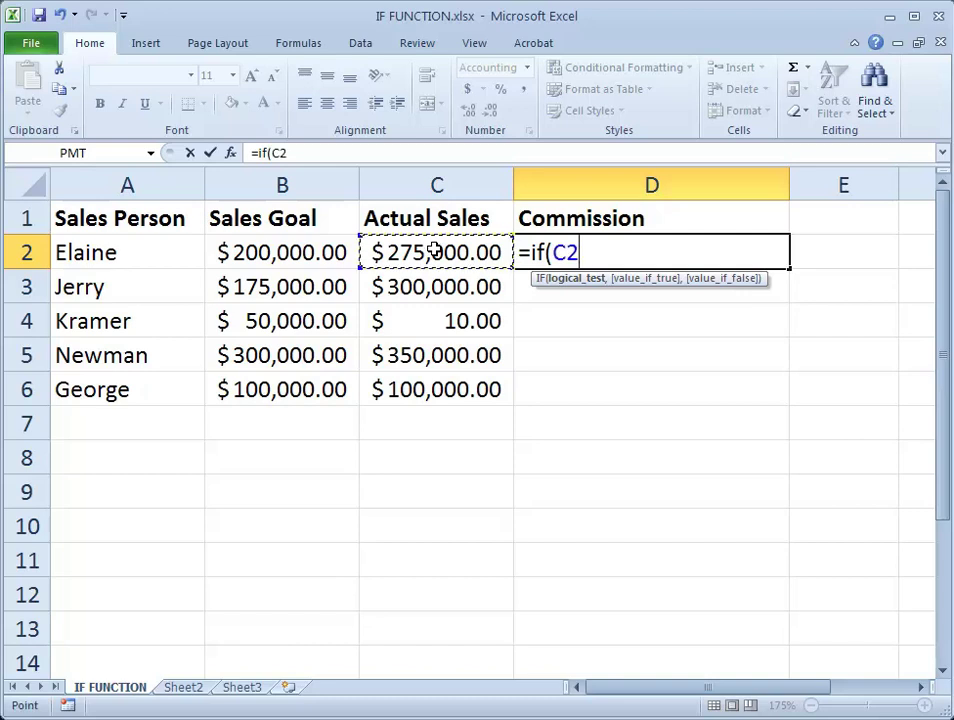
type(">=")
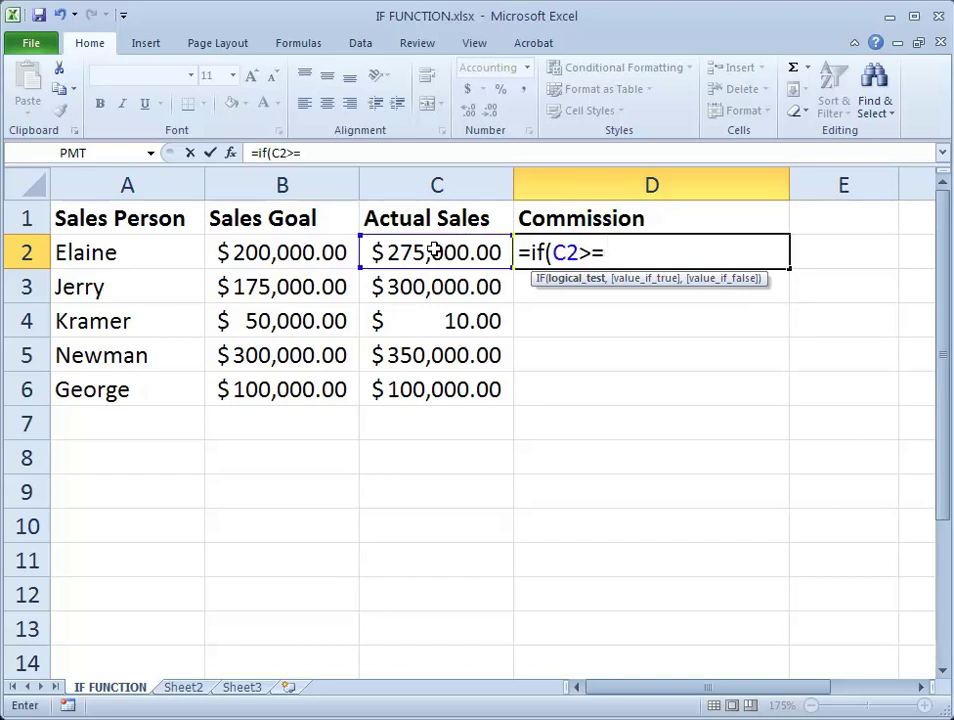
left_click(299, 252)
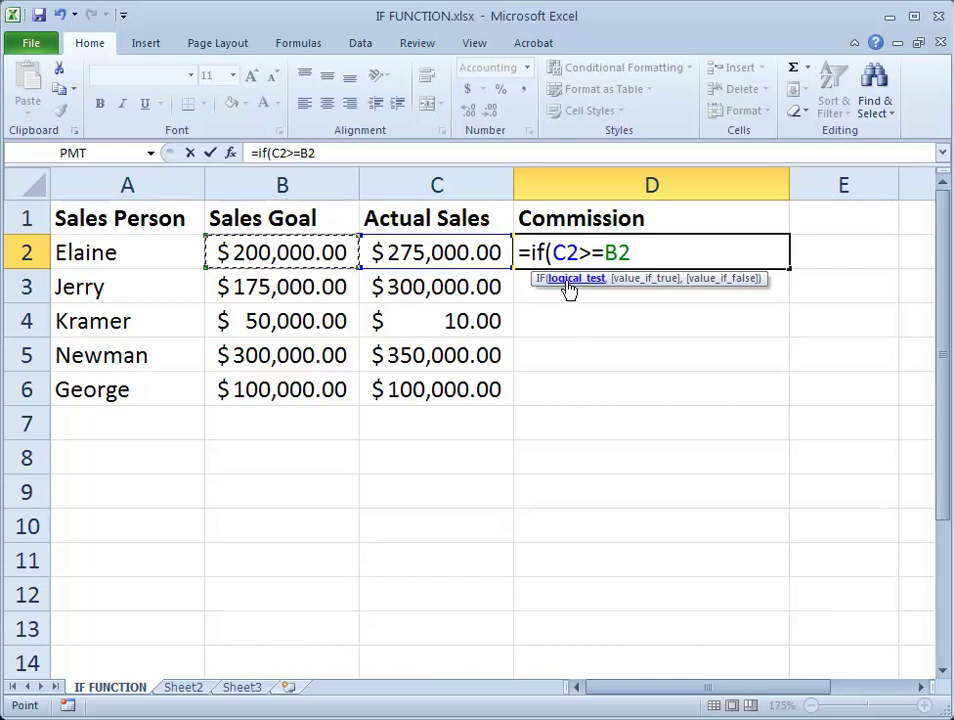
type(",")
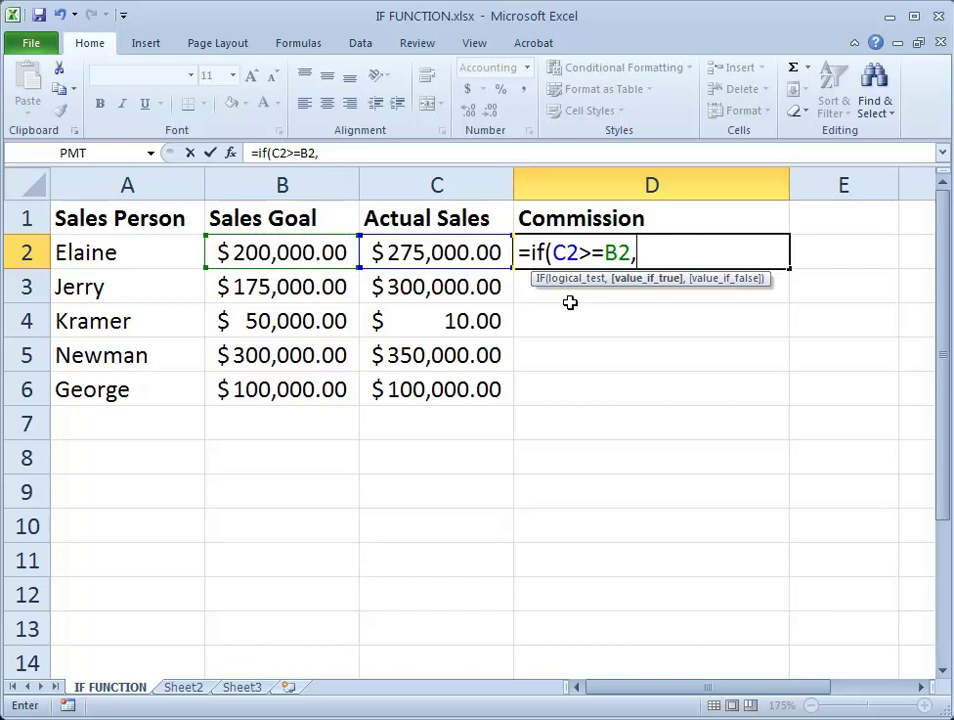
Add C2*10% as the value-if-true argument of the D2 formula
left_click(476, 262)
type("*10%")
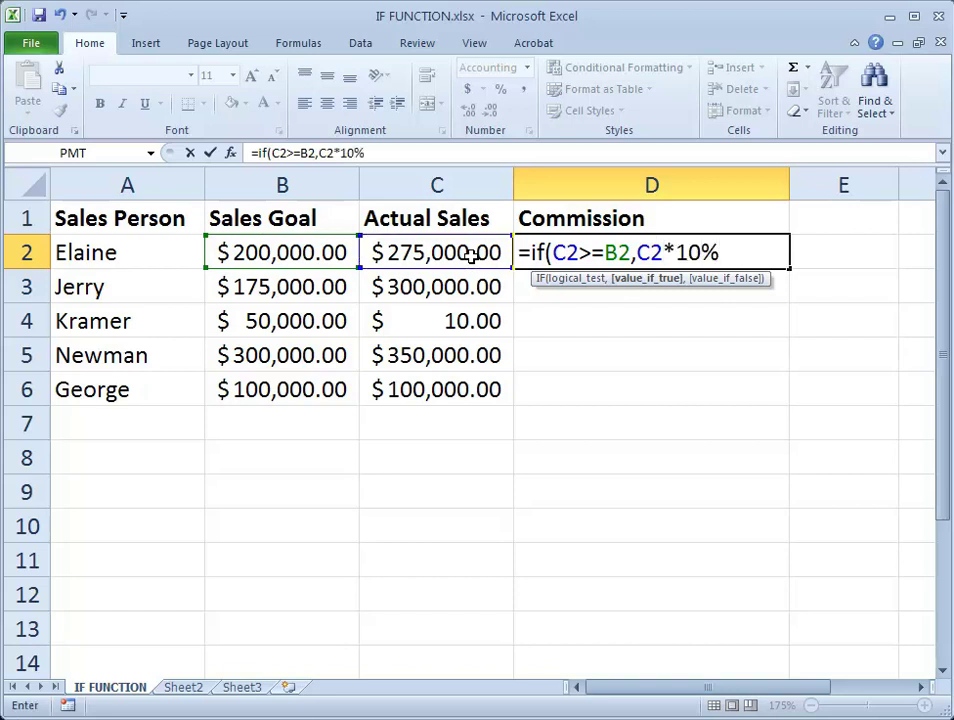
key("BackSpace")
key("BackSpace")
key("BackSpace")
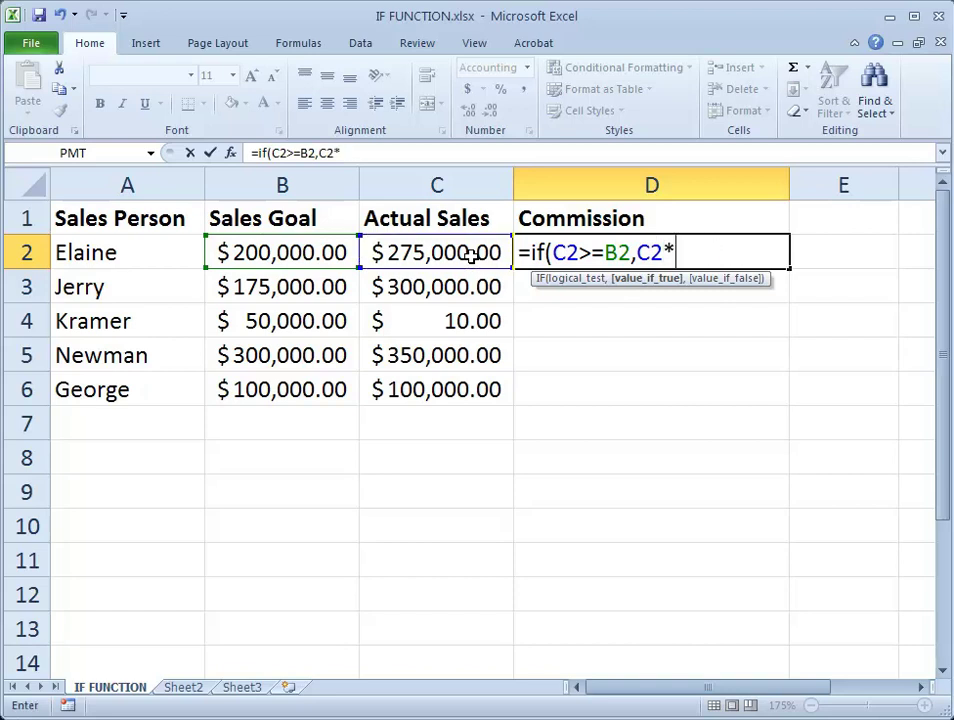
type("10%")
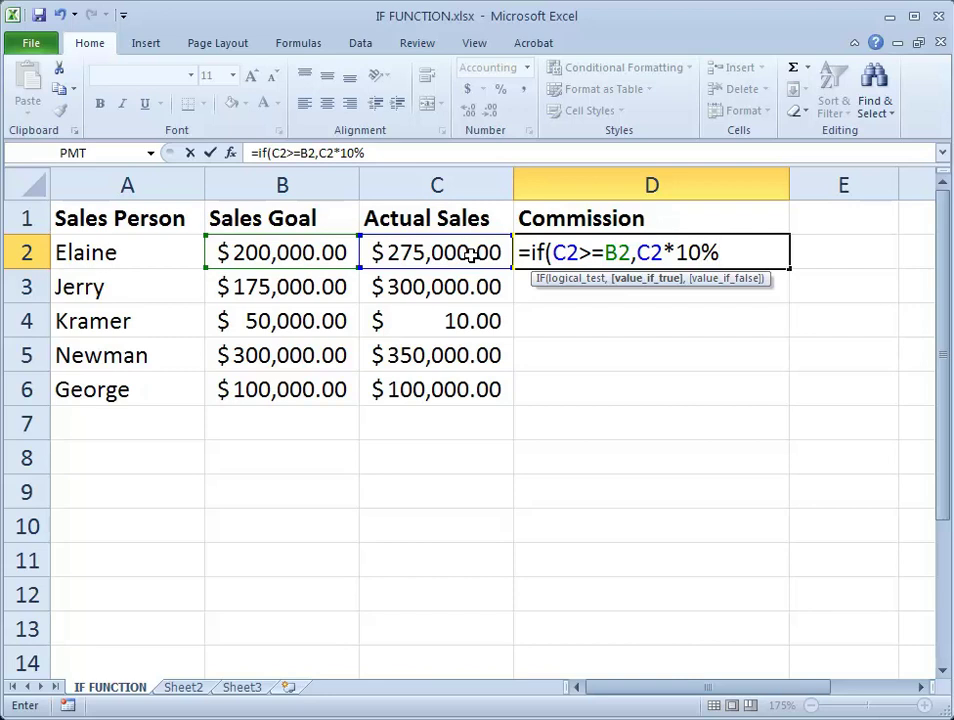
type(",")
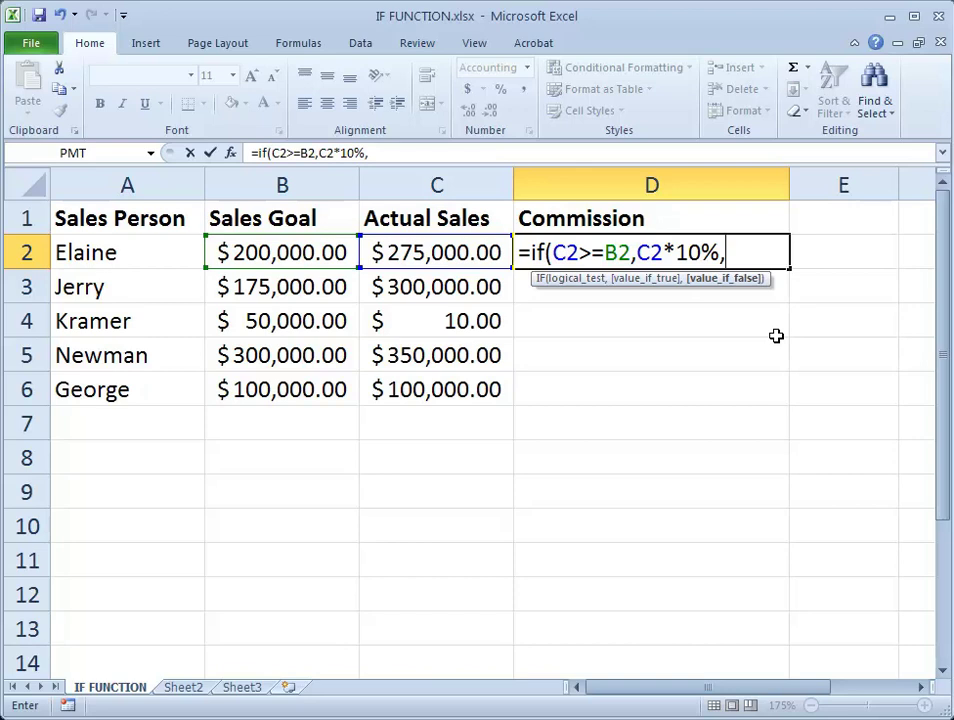
Finish the formula with "You're Fired!" as the false result and a closing parenthesis, then commit it
type("\"Yp")
key("BackSpace")
type("ou're Fired")
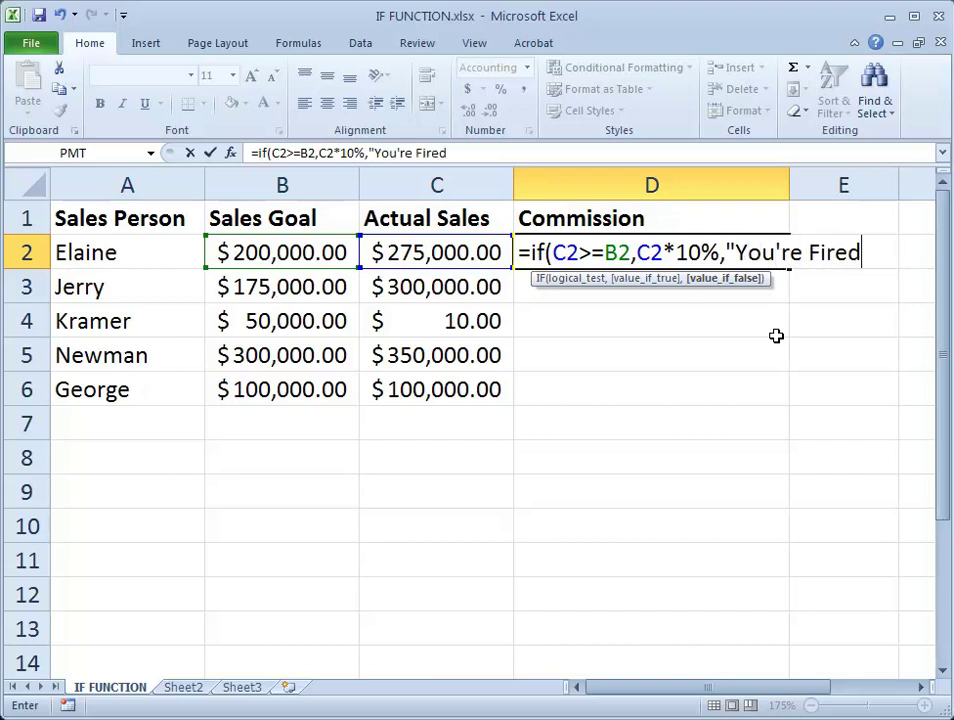
type("!\"")
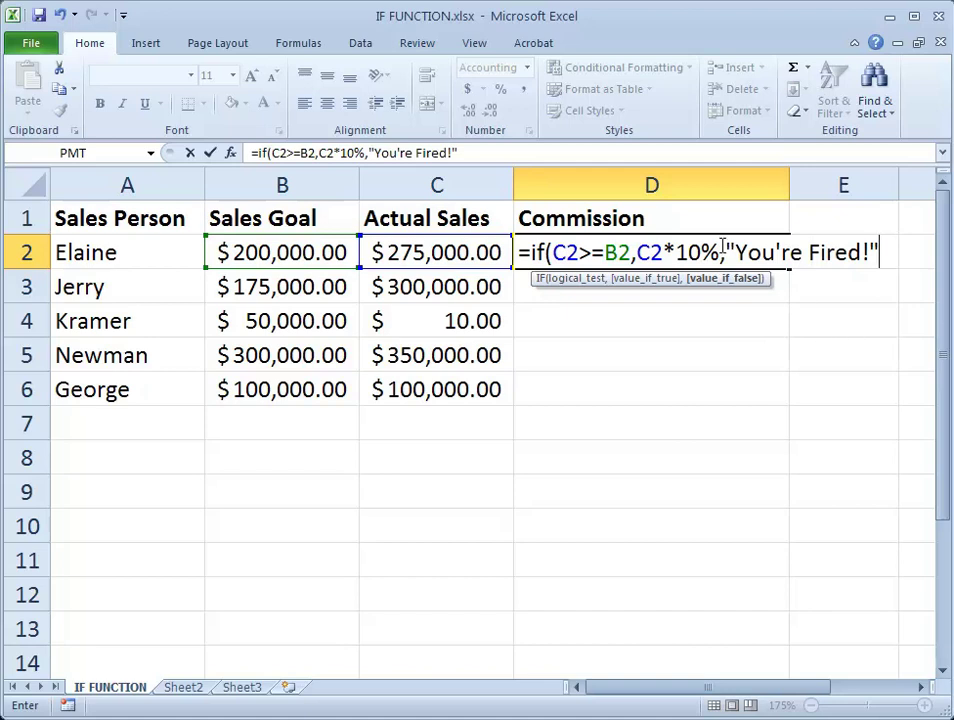
left_click_drag(723, 252, 735, 252)
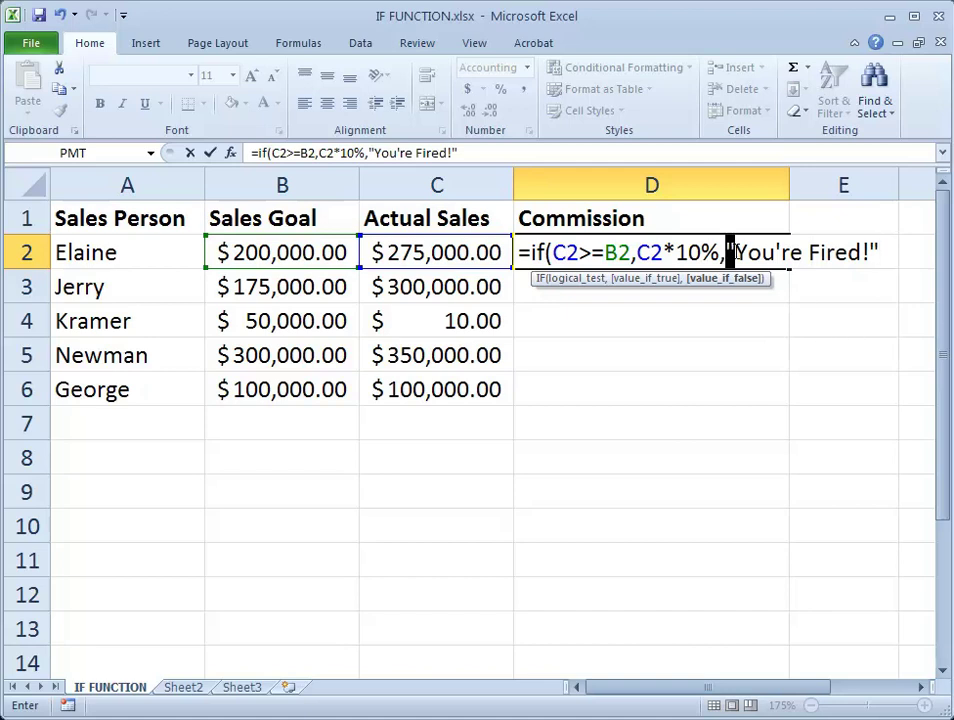
left_click(873, 252)
left_click_drag(873, 252, 884, 252)
left_click(884, 250)
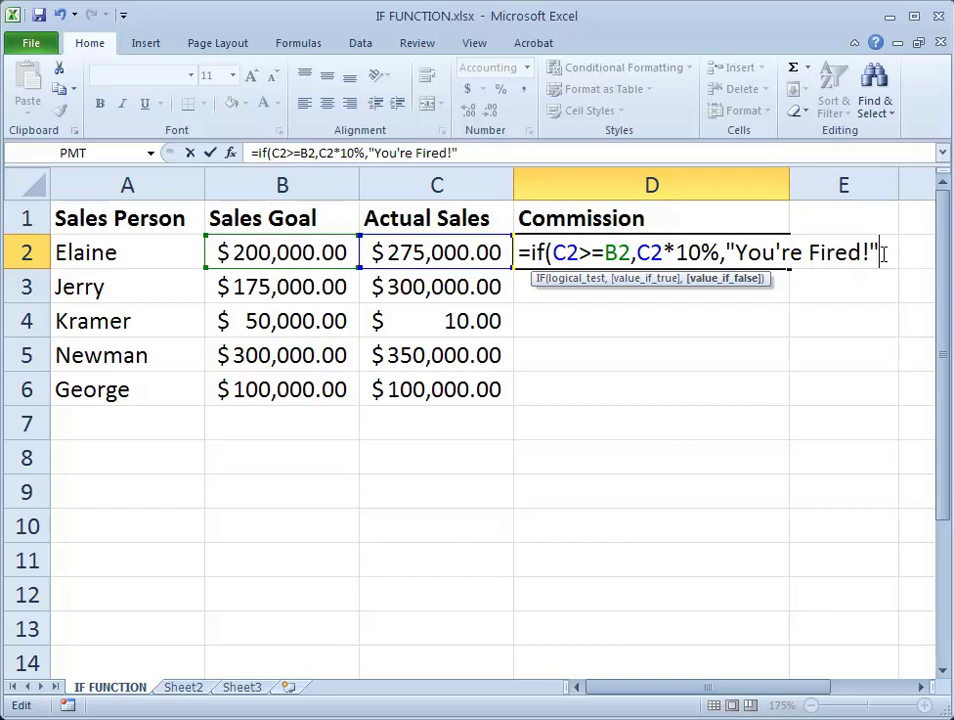
type(")")
key("Return")
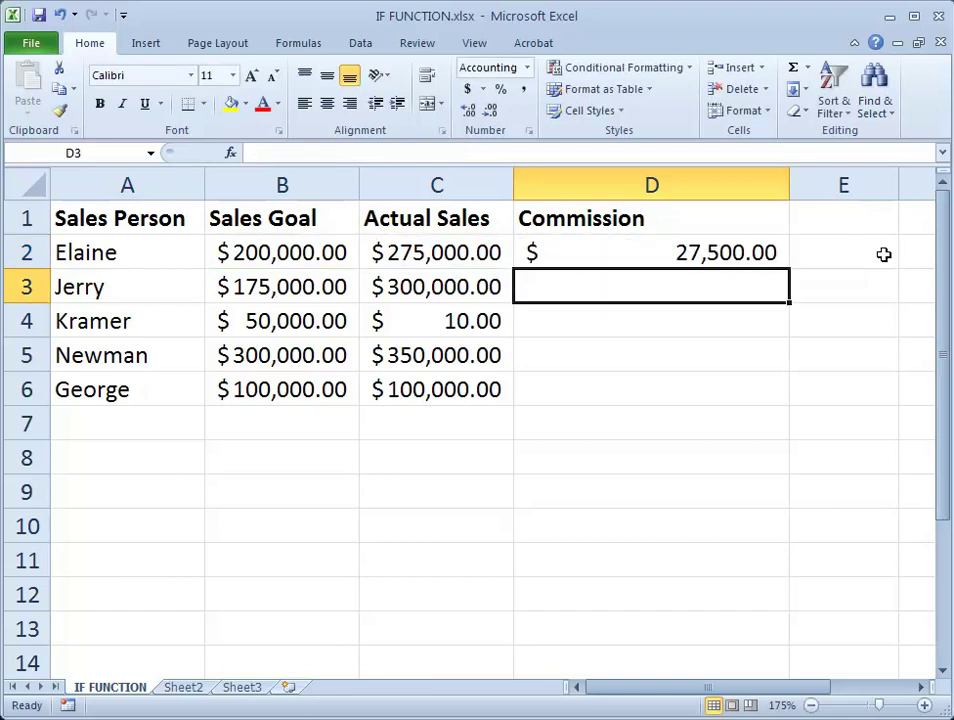
Auto-fill the D2 commission formula down to D6 and check the result in D6
left_click(658, 254)
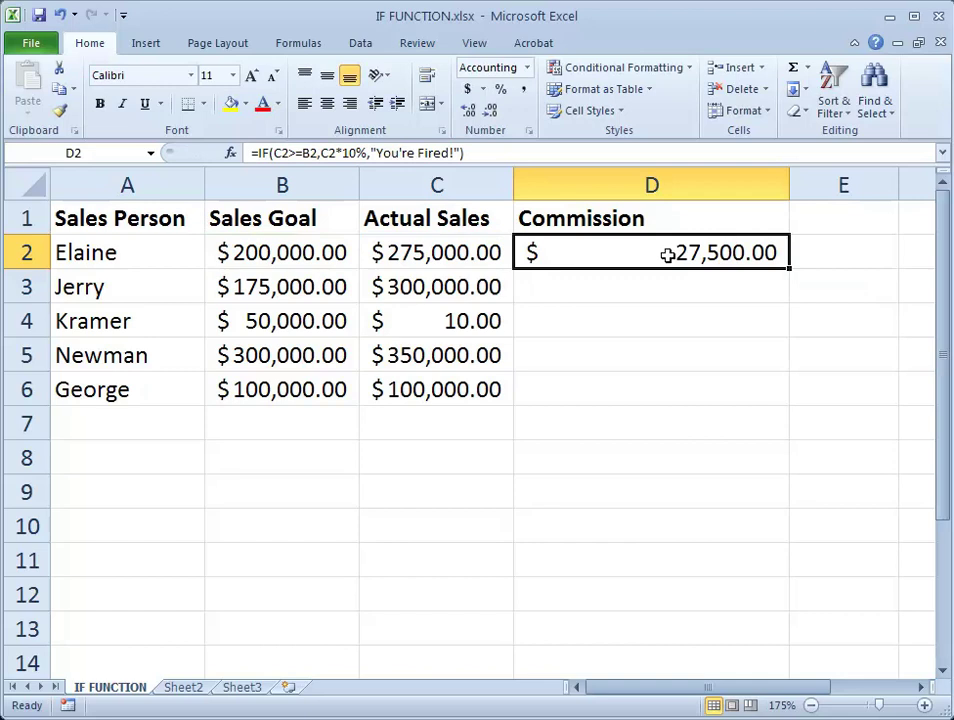
double_click(789, 270)
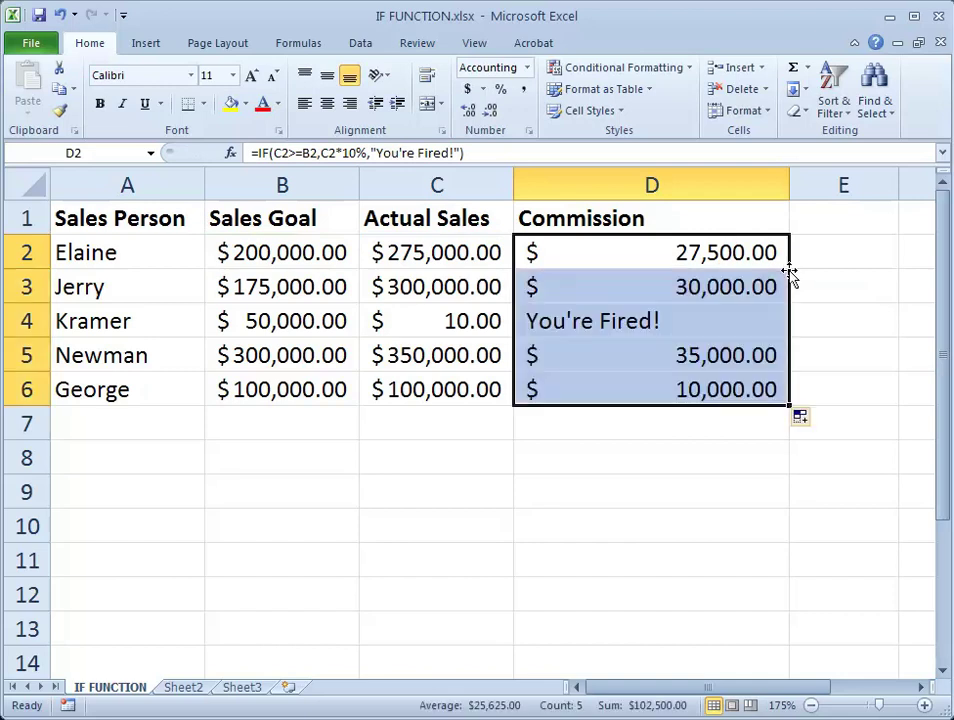
left_click(575, 387)
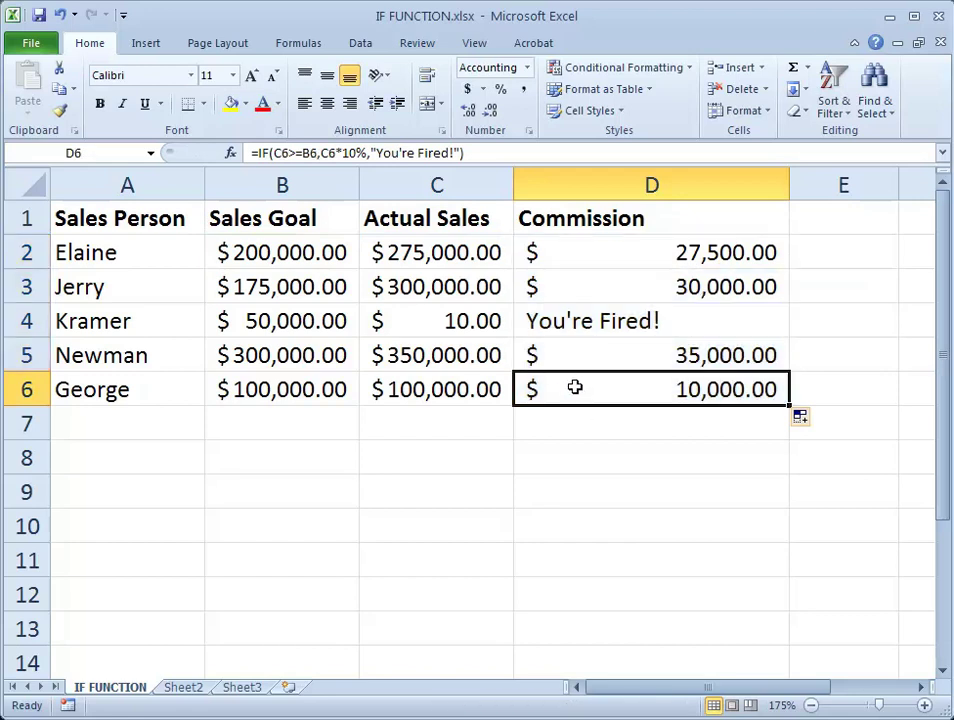